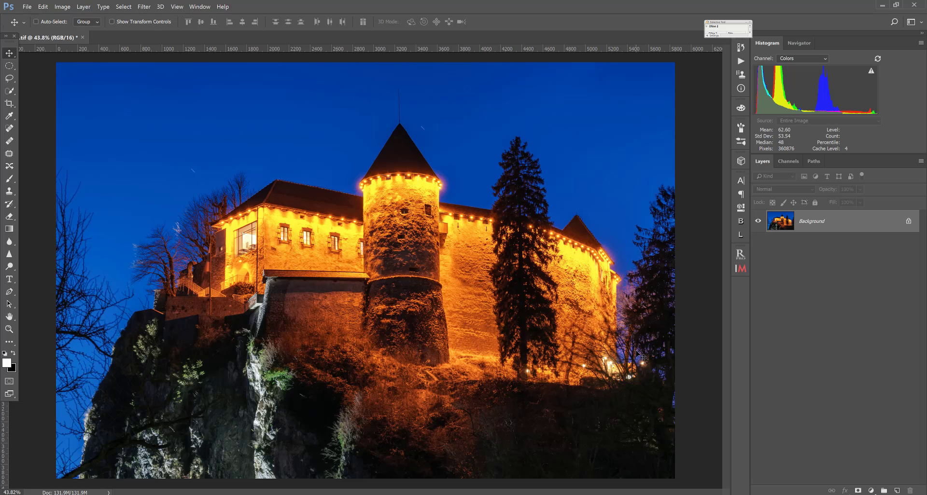
Zoom in to 400% and examine the tower wall and the edges of its conical roof
{"action": "key", "text": "ctrl+plus"}
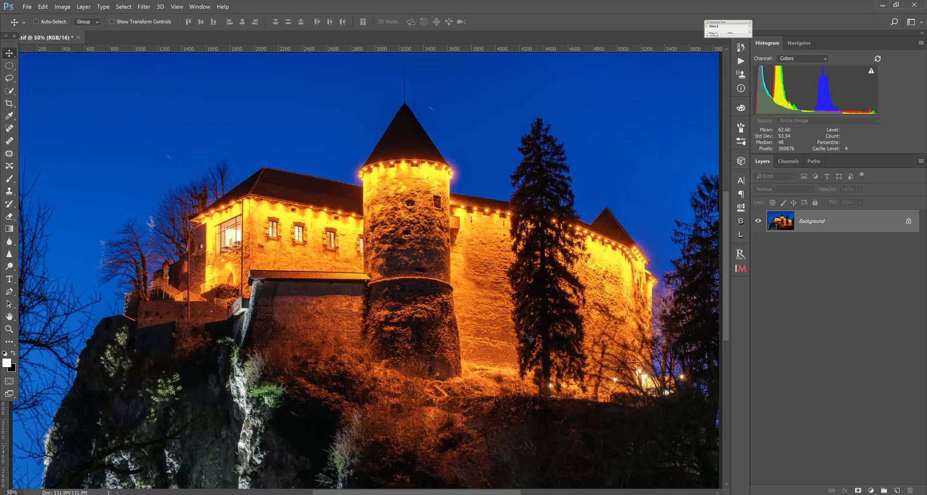
{"action": "key", "text": "ctrl+plus"}
{"action": "key", "text": "ctrl+plus"}
{"action": "key", "text": "ctrl+plus"}
{"action": "key", "text": "ctrl+plus"}
{"action": "key", "text": "ctrl+plus"}
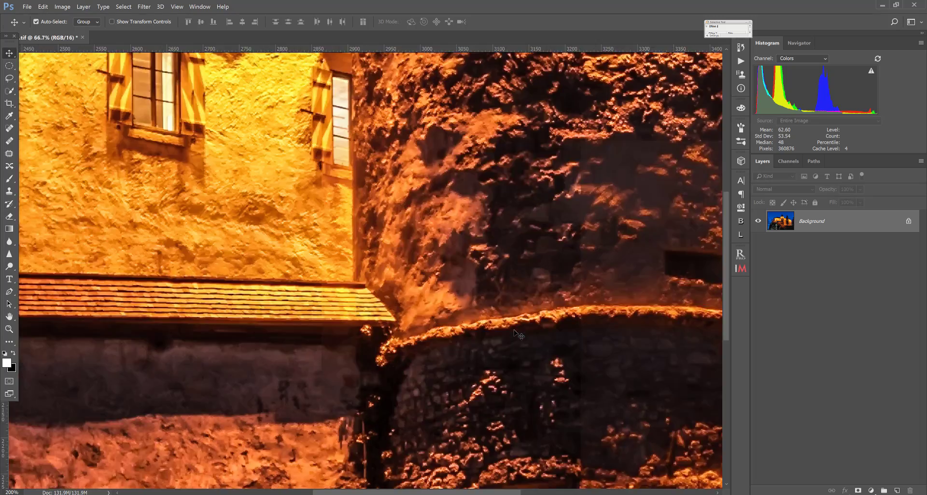
{"action": "left_click_drag", "start_coordinate": [502, 213], "coordinate": [424, 430]}
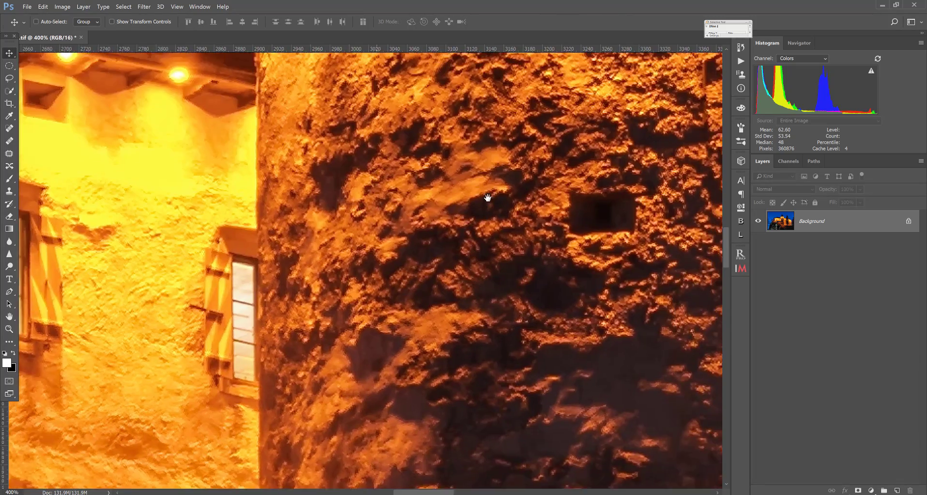
{"action": "left_click_drag", "start_coordinate": [486, 196], "coordinate": [472, 385]}
{"action": "left_click_drag", "start_coordinate": [472, 173], "coordinate": [466, 342]}
{"action": "left_click_drag", "start_coordinate": [475, 201], "coordinate": [328, 303]}
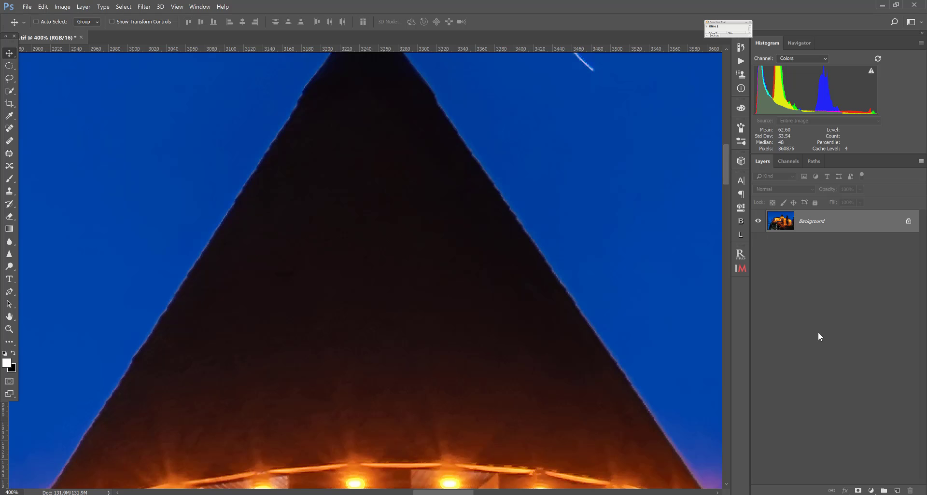
Duplicate the Background layer and apply the Camera Raw Filter to the copy with Clarity +81
{"action": "key", "text": "ctrl+j"}
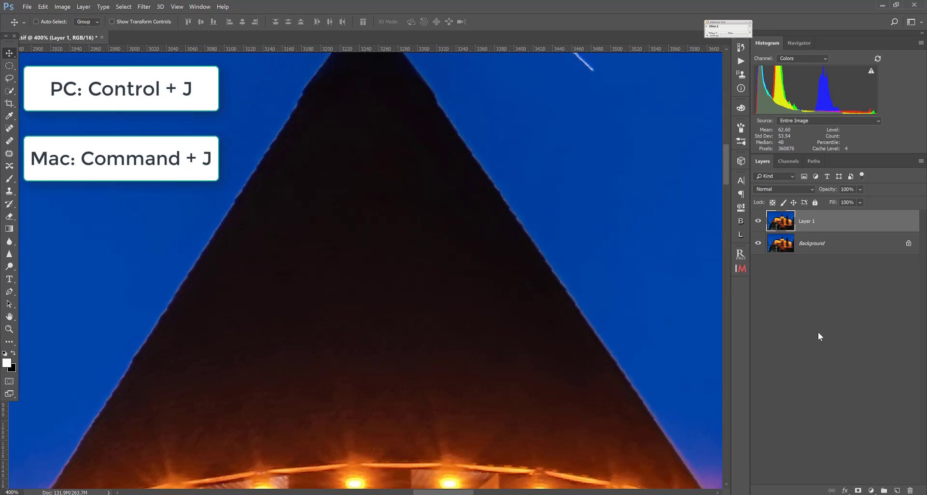
{"action": "left_click", "coordinate": [144, 6]}
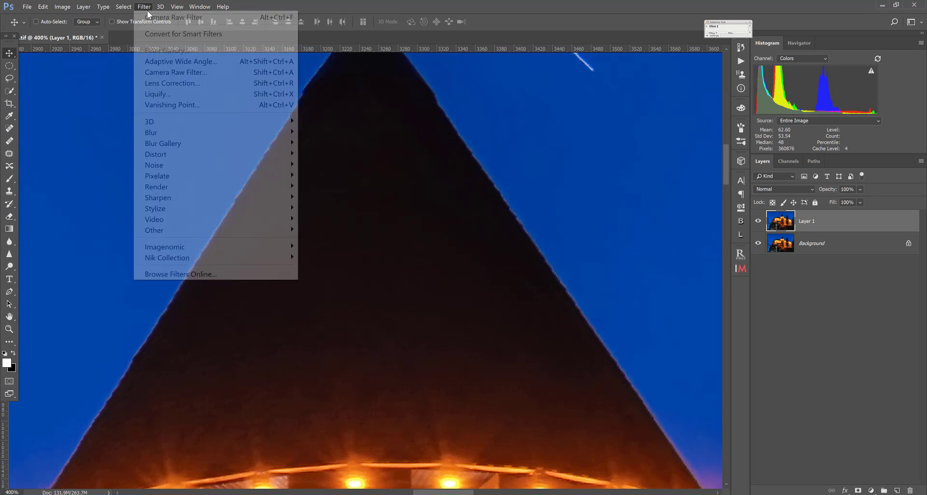
{"action": "left_click", "coordinate": [176, 72]}
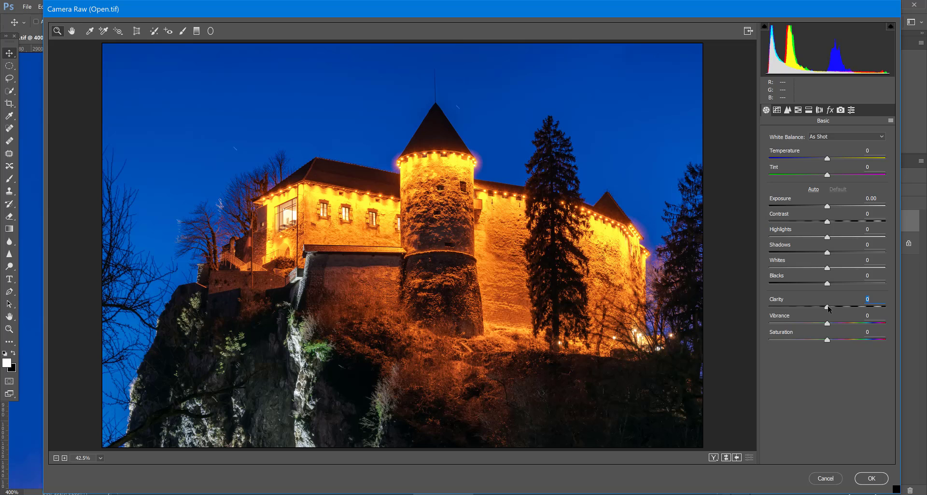
{"action": "left_click_drag", "start_coordinate": [827, 307], "coordinate": [875, 308]}
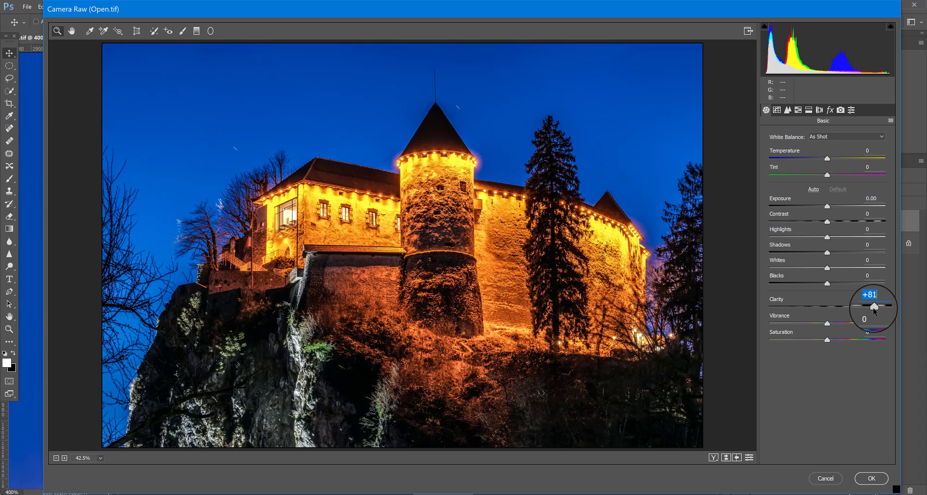
{"action": "left_click", "coordinate": [870, 478]}
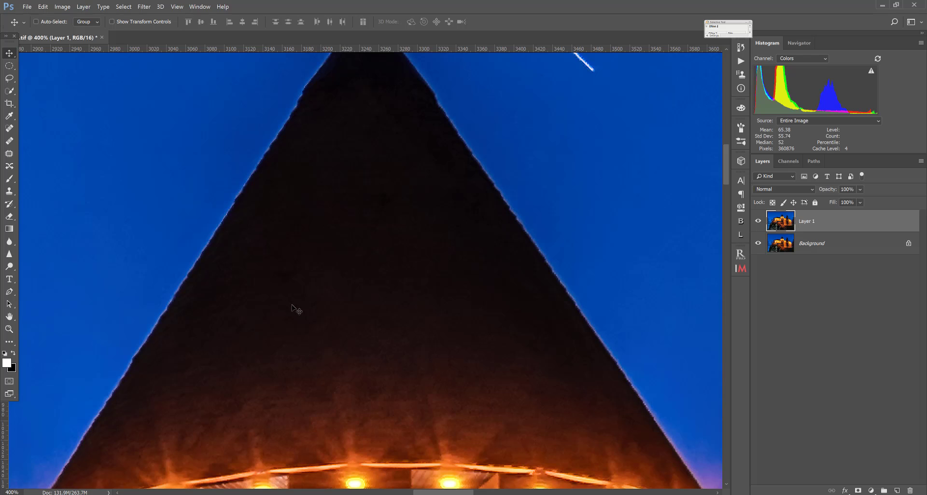
Stamp all visible layers into a new layer above Layer 1
{"action": "left_click_drag", "start_coordinate": [337, 300], "coordinate": [367, 251]}
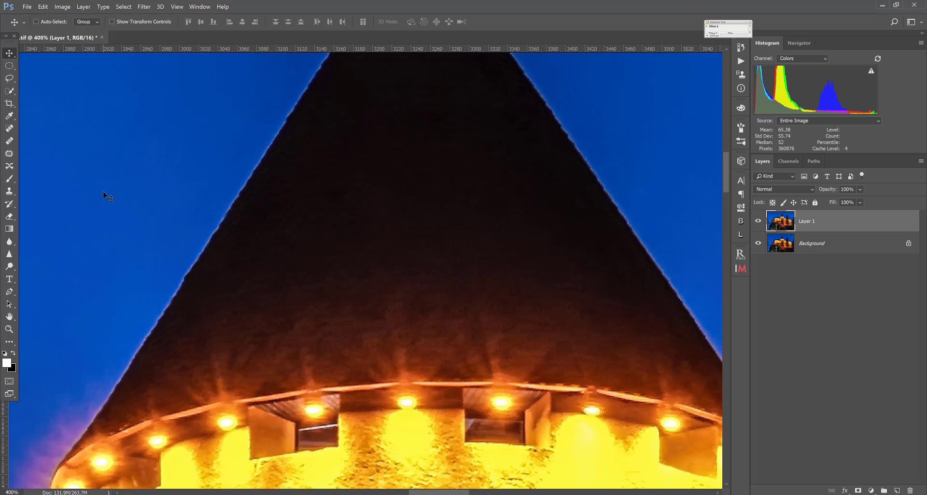
{"action": "key", "text": "ctrl"}
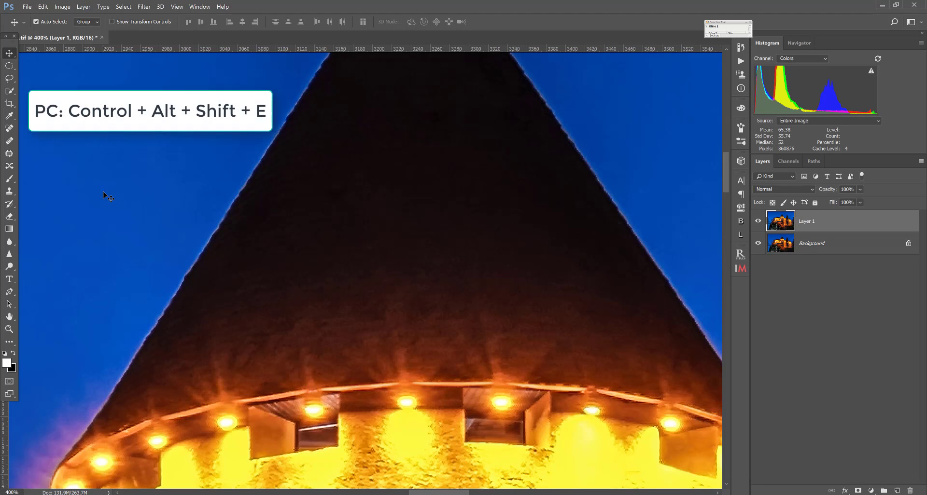
{"action": "key", "text": "ctrl+alt+shift+e"}
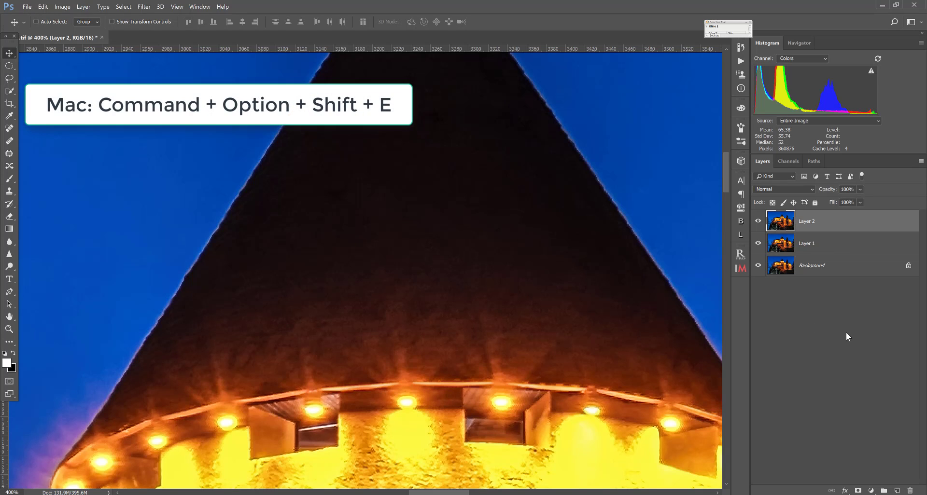
Using the Clone Stamp in Darken mode at 80% opacity, clone sky over the halo on the tower roof's lower left edge
{"action": "left_click", "coordinate": [11, 193]}
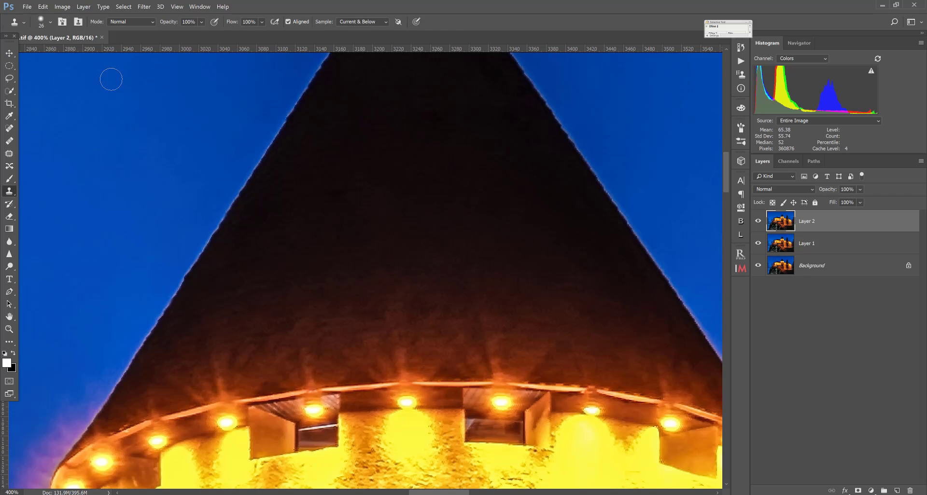
{"action": "left_click", "coordinate": [152, 21]}
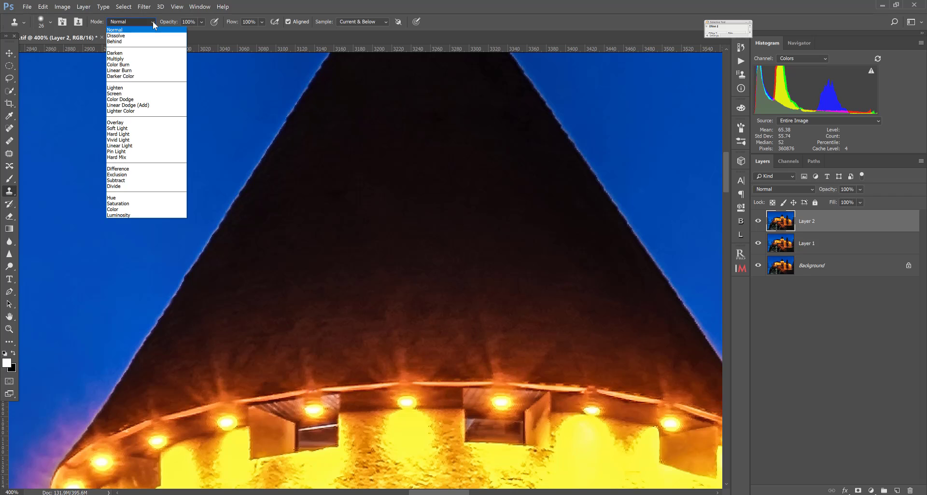
{"action": "left_click", "coordinate": [159, 54]}
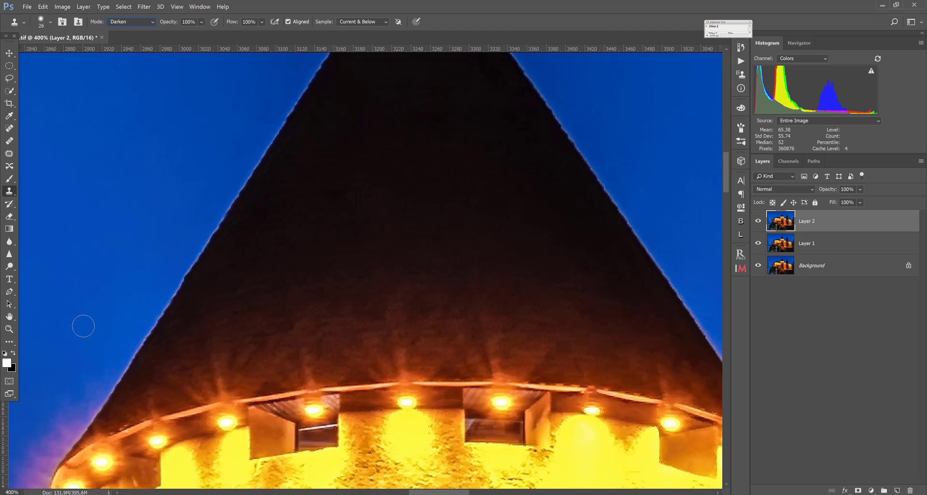
{"action": "left_click", "coordinate": [78, 361], "text": "alt"}
{"action": "mouse_move", "coordinate": [121, 359]}
{"action": "left_mouse_down"}
{"action": "mouse_move", "coordinate": [139, 342]}
{"action": "mouse_move", "coordinate": [117, 373]}
{"action": "mouse_move", "coordinate": [141, 322]}
{"action": "left_mouse_up"}
{"action": "left_click", "coordinate": [193, 21]}
{"action": "type", "text": "8"}
{"action": "left_click_drag", "start_coordinate": [112, 389], "coordinate": [281, 122]}
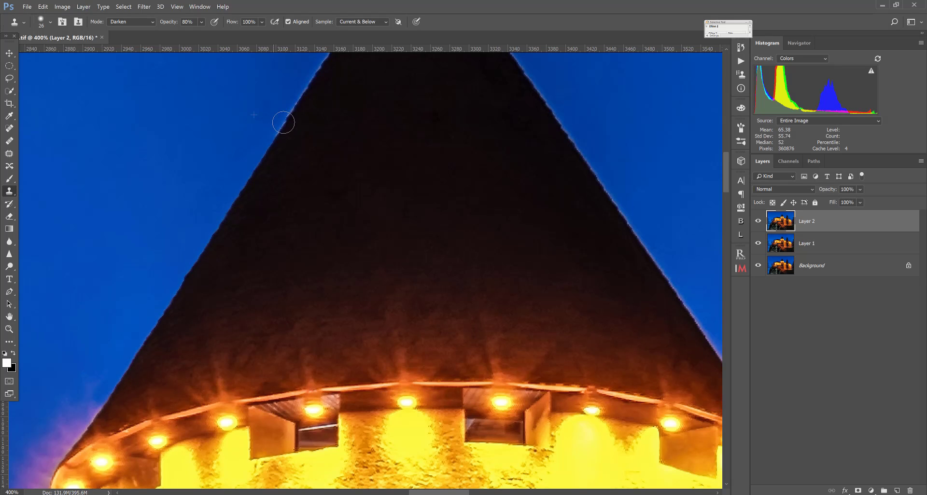
Clone nearby sky over the halo along the upper left edge of the tower roof up to its tip
{"action": "left_click_drag", "start_coordinate": [373, 216], "coordinate": [314, 375]}
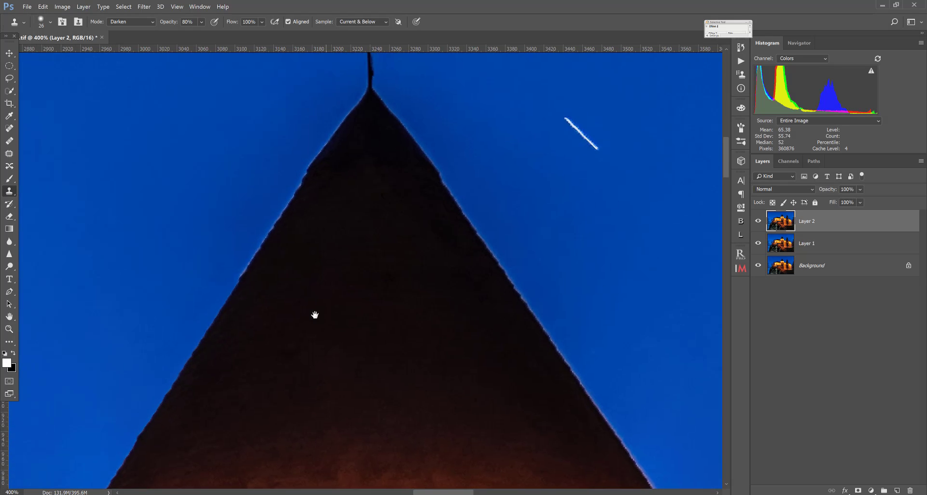
{"action": "left_click", "coordinate": [206, 261], "text": "alt"}
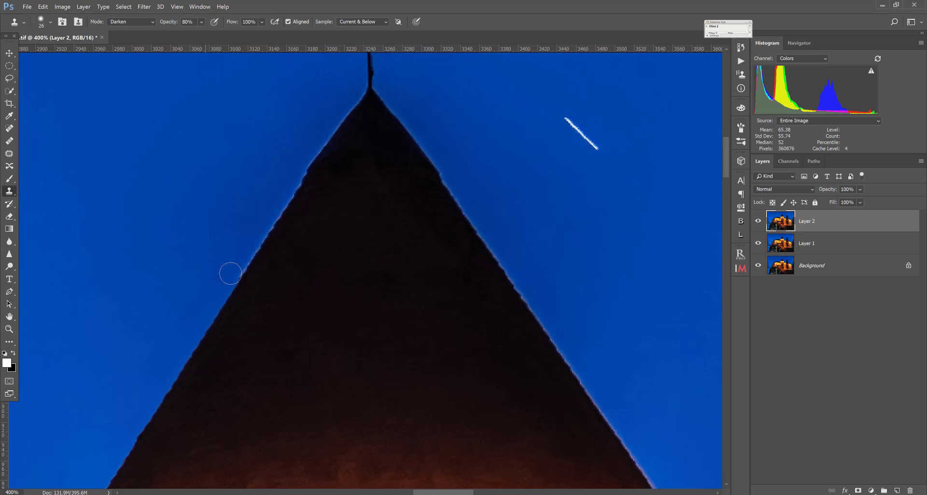
{"action": "mouse_move", "coordinate": [228, 271]}
{"action": "left_mouse_down"}
{"action": "mouse_move", "coordinate": [253, 250]}
{"action": "mouse_move", "coordinate": [289, 188]}
{"action": "left_mouse_up"}
{"action": "left_click", "coordinate": [282, 148], "text": "alt"}
{"action": "left_click_drag", "start_coordinate": [311, 165], "coordinate": [358, 99]}
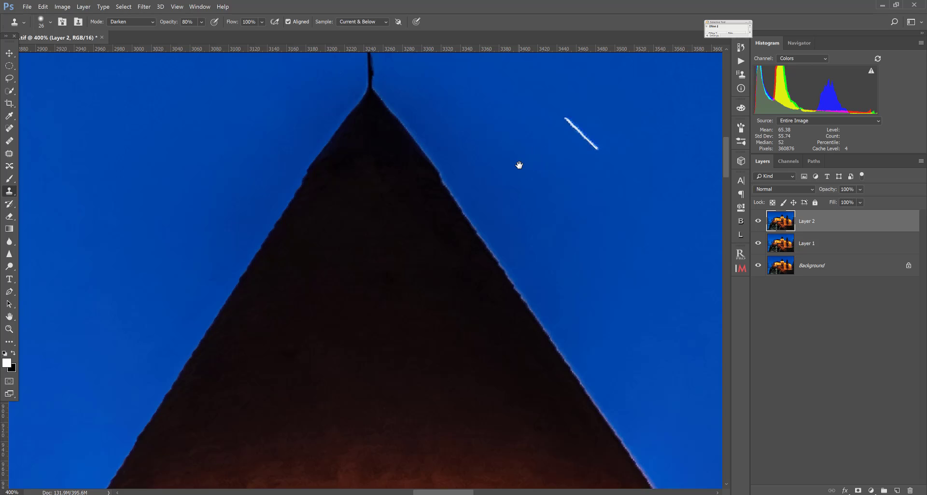
Clone adjacent sky over the halo along the tower roof's right edge, from the tip down to the lights
{"action": "left_click_drag", "start_coordinate": [426, 248], "coordinate": [268, 301]}
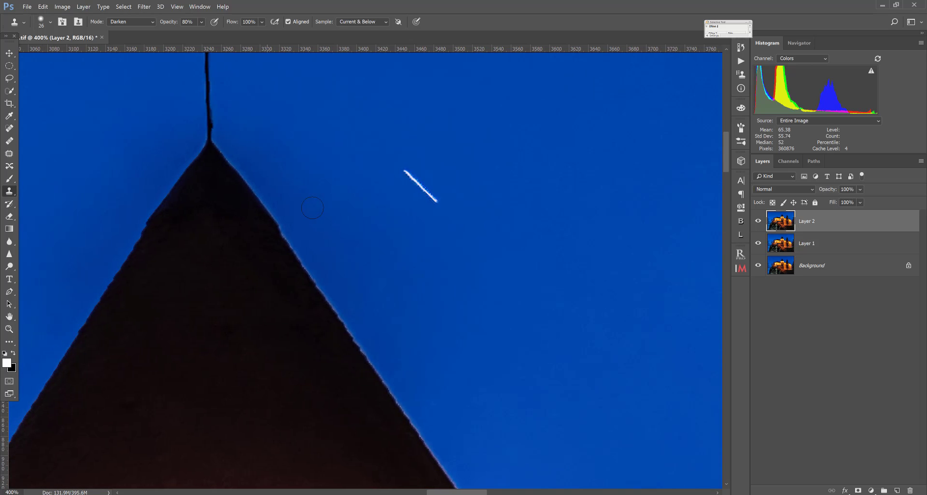
{"action": "left_click", "coordinate": [288, 166], "text": "alt"}
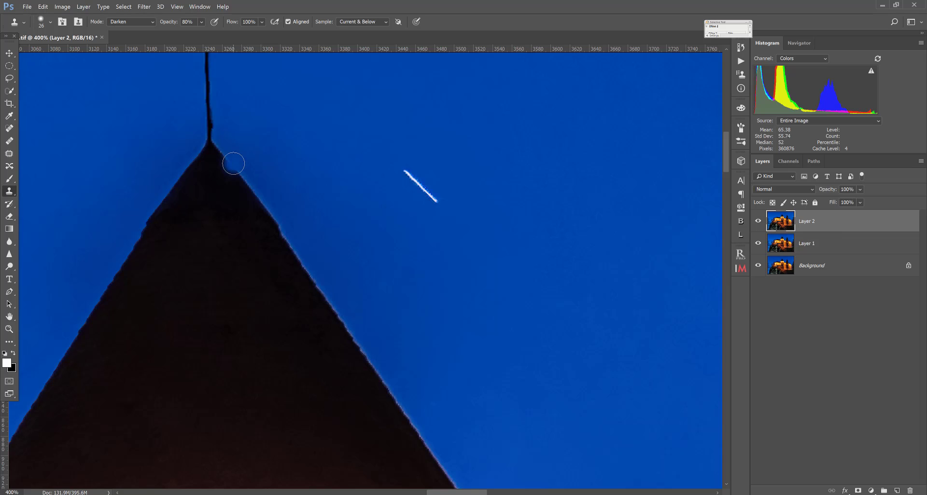
{"action": "mouse_move", "coordinate": [262, 206]}
{"action": "left_mouse_down"}
{"action": "mouse_move", "coordinate": [362, 339]}
{"action": "mouse_move", "coordinate": [432, 456]}
{"action": "left_mouse_up"}
{"action": "mouse_move", "coordinate": [459, 382]}
{"action": "left_mouse_down"}
{"action": "mouse_move", "coordinate": [431, 209]}
{"action": "mouse_move", "coordinate": [437, 176]}
{"action": "left_mouse_up"}
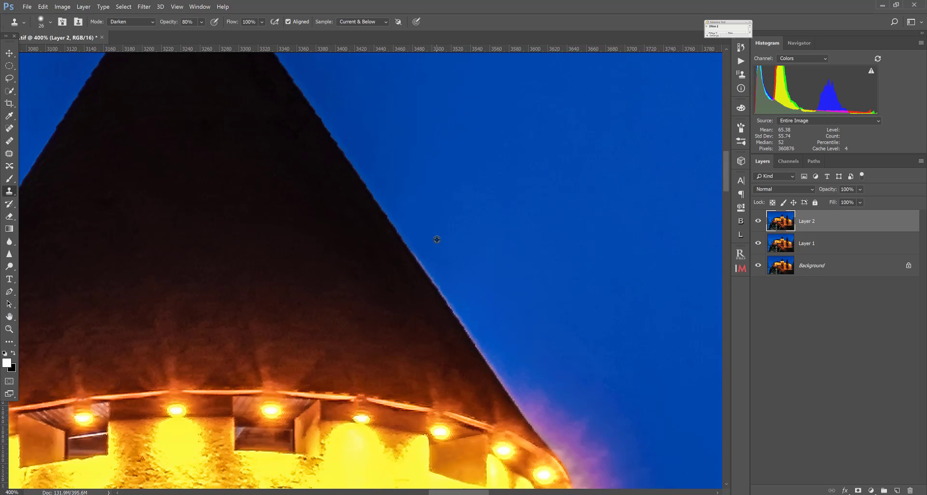
{"action": "mouse_move", "coordinate": [422, 260]}
{"action": "left_mouse_down"}
{"action": "mouse_move", "coordinate": [461, 313]}
{"action": "mouse_move", "coordinate": [463, 300]}
{"action": "mouse_move", "coordinate": [469, 342]}
{"action": "mouse_move", "coordinate": [510, 388]}
{"action": "left_mouse_up"}
{"action": "left_click", "coordinate": [475, 279], "text": "alt"}
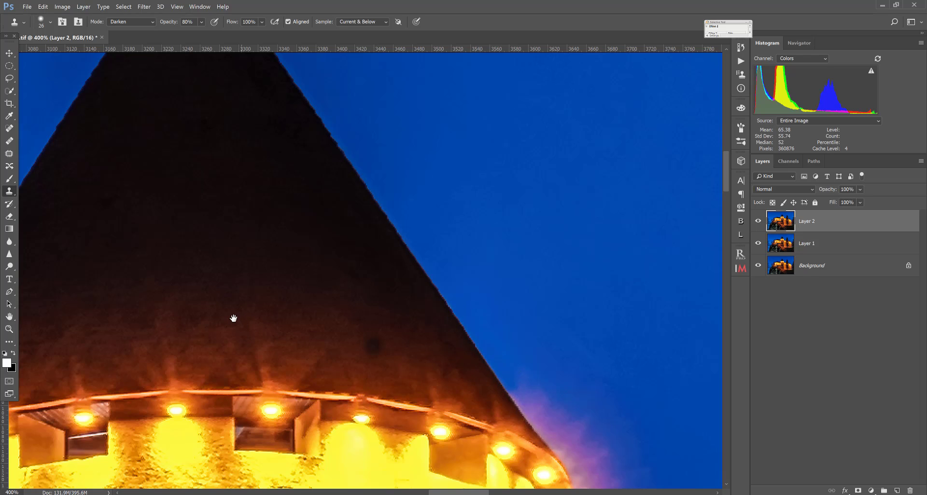
Toggle Layer 2's visibility to compare the tower roof's edges before and after the halo cleanup
{"action": "left_click_drag", "start_coordinate": [232, 322], "coordinate": [410, 319]}
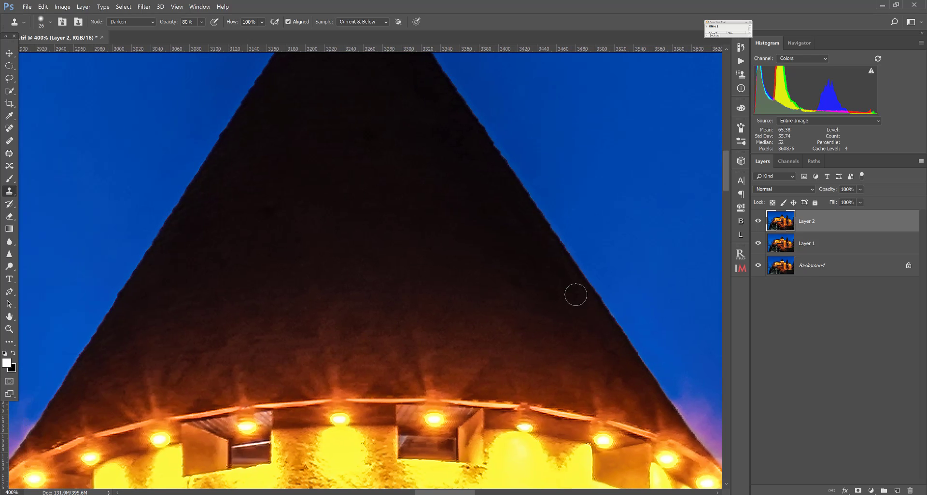
{"action": "left_click", "coordinate": [759, 222]}
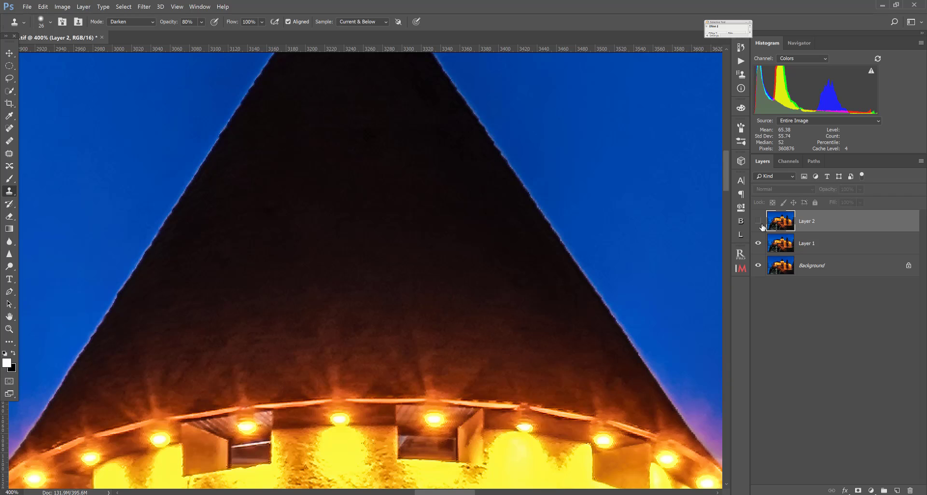
{"action": "left_click", "coordinate": [761, 225]}
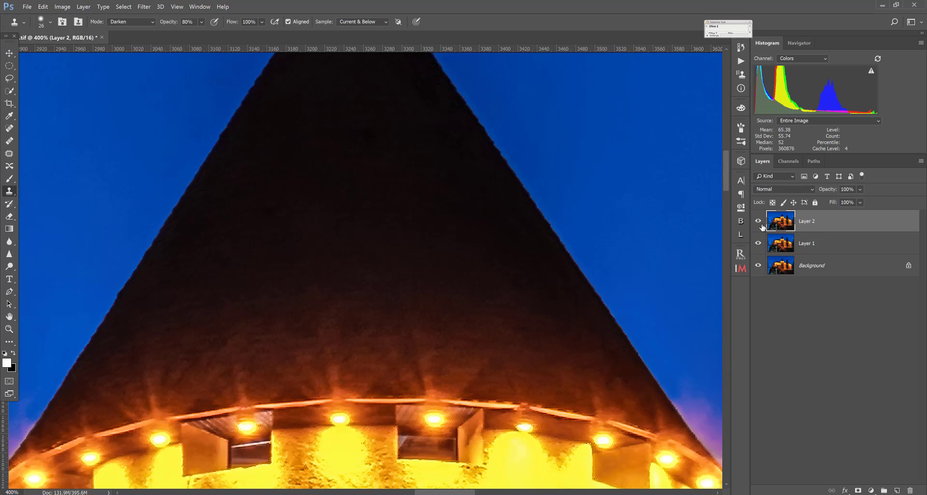
{"action": "left_click", "coordinate": [758, 223]}
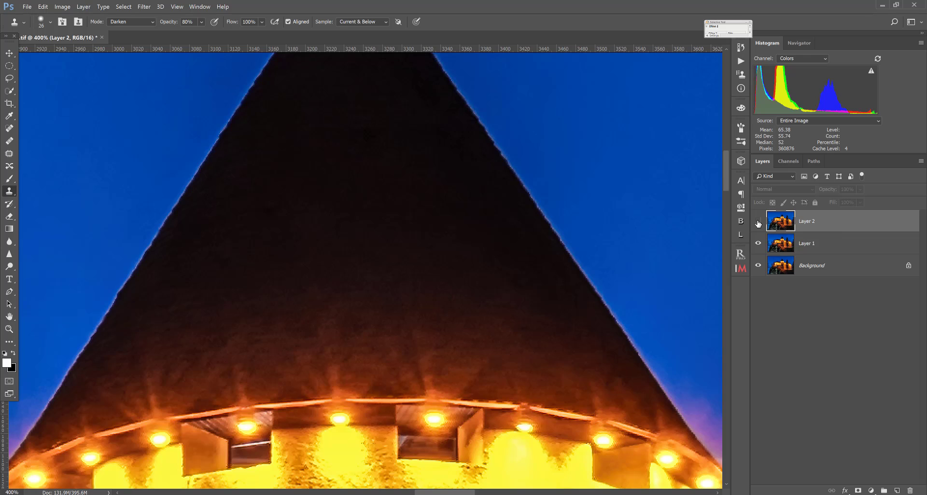
{"action": "left_click", "coordinate": [758, 223]}
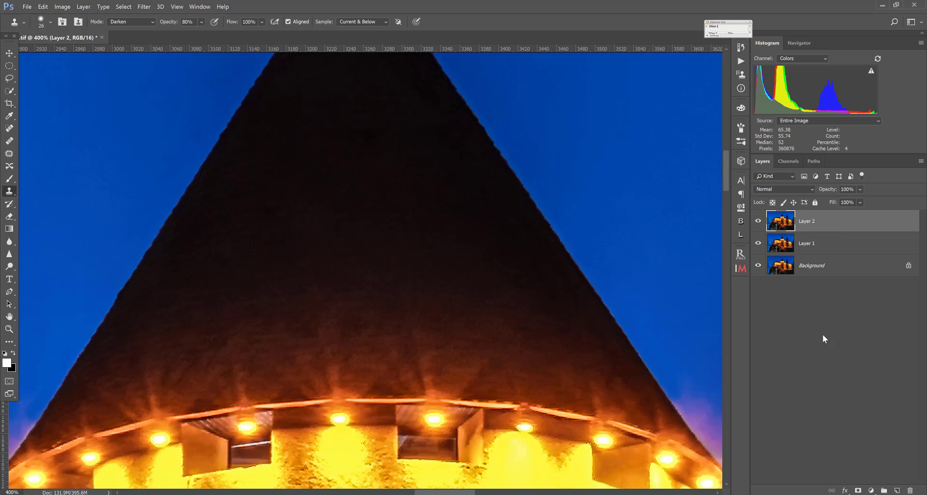
{"action": "key", "text": "ctrl+0"}
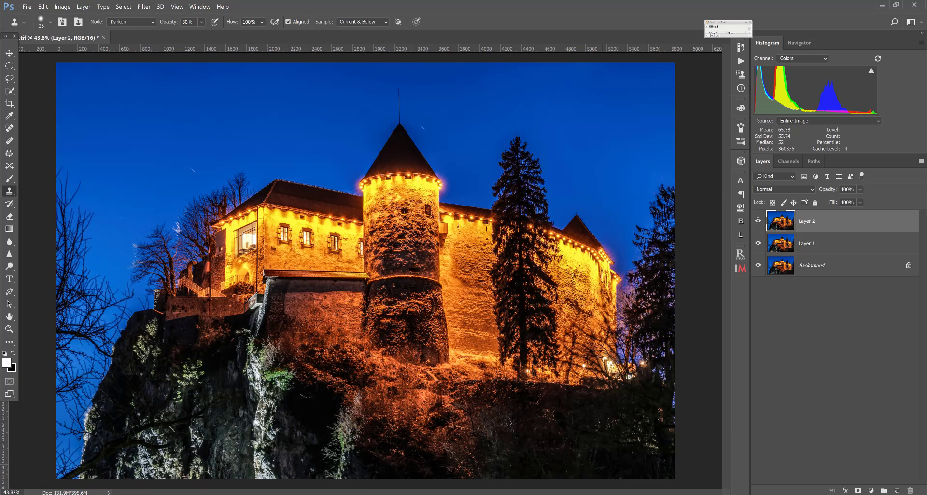
{"action": "left_click", "coordinate": [9, 53]}
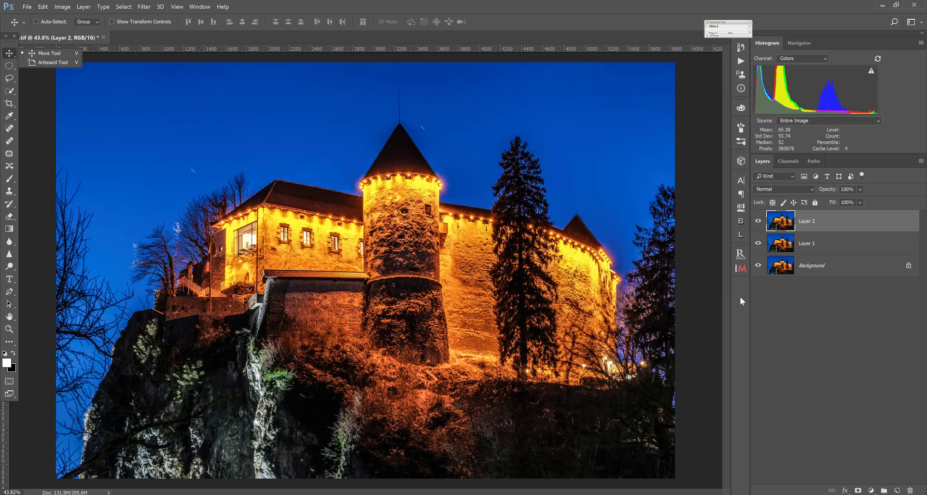
{"action": "left_click", "coordinate": [421, 406]}
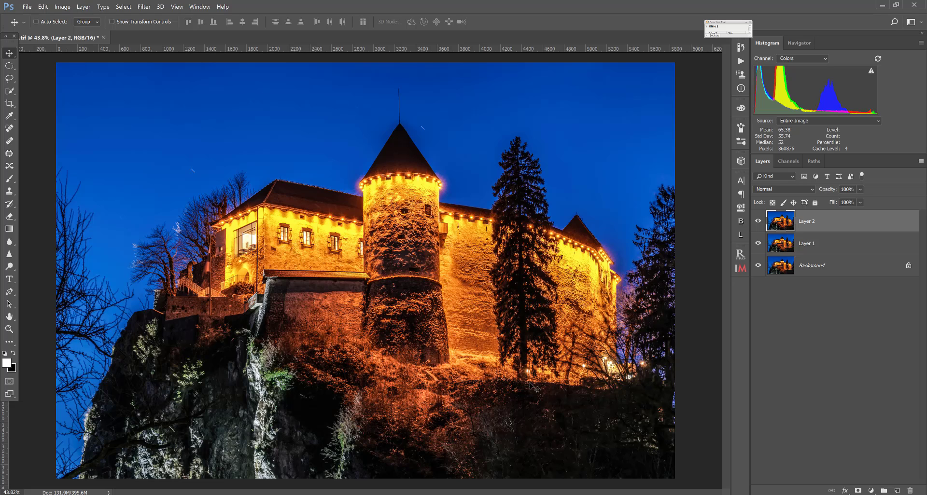
{"action": "left_click", "coordinate": [9, 192]}
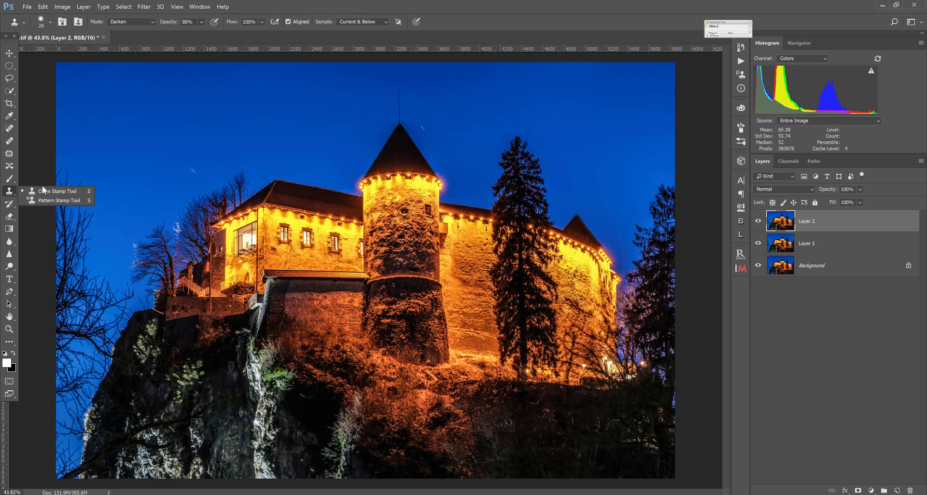
{"action": "left_click", "coordinate": [20, 455]}
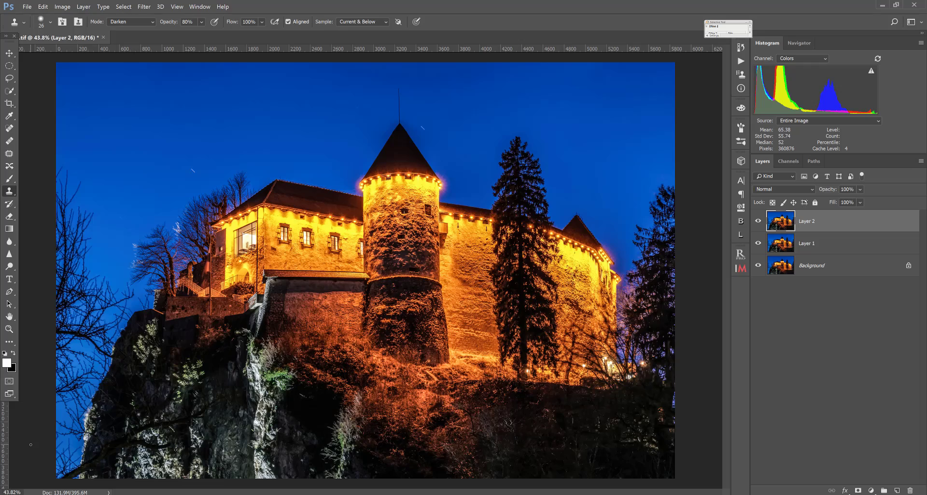
Enlarge the Clone Stamp brush to 64 px and clone sky over the halo along the left side of the tall tree
{"action": "key", "text": "ctrl+plus"}
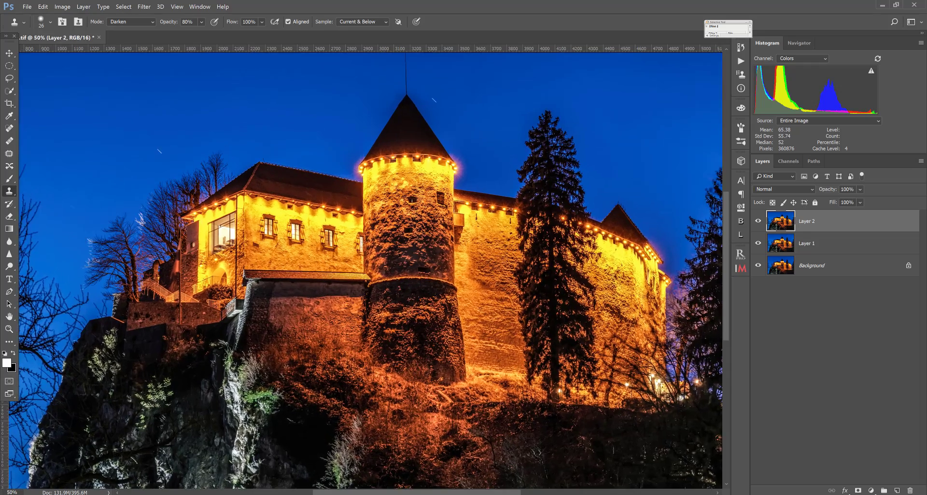
{"action": "key", "text": "ctrl+plus"}
{"action": "key", "text": "ctrl+plus"}
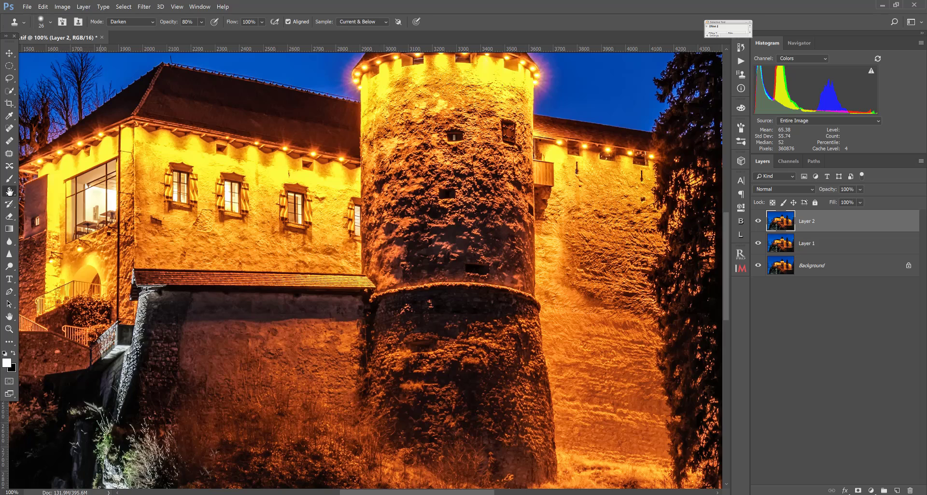
{"action": "left_click_drag", "start_coordinate": [357, 181], "coordinate": [172, 366]}
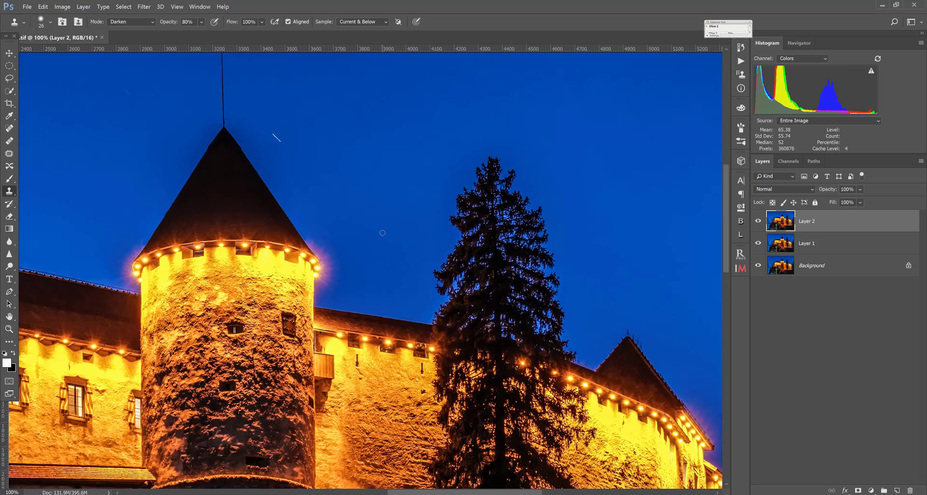
{"action": "key", "text": "ctrl+plus"}
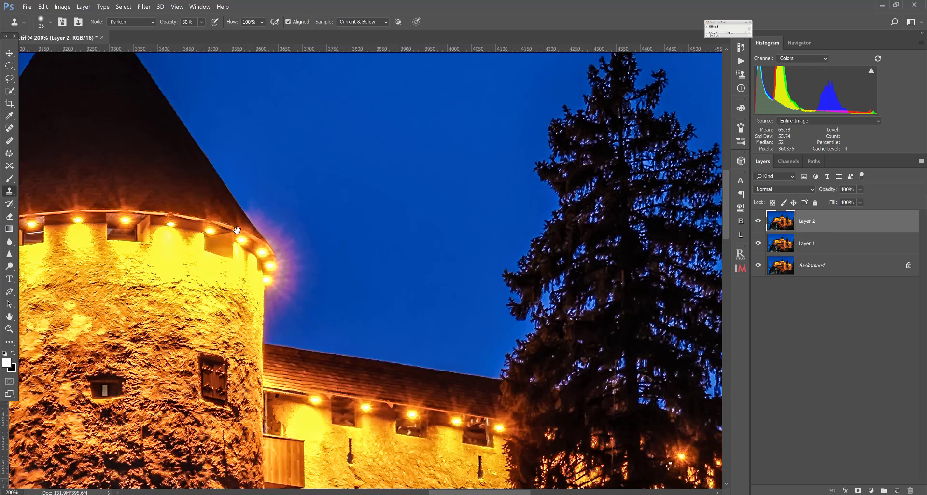
{"action": "left_click_drag", "start_coordinate": [237, 230], "coordinate": [186, 259]}
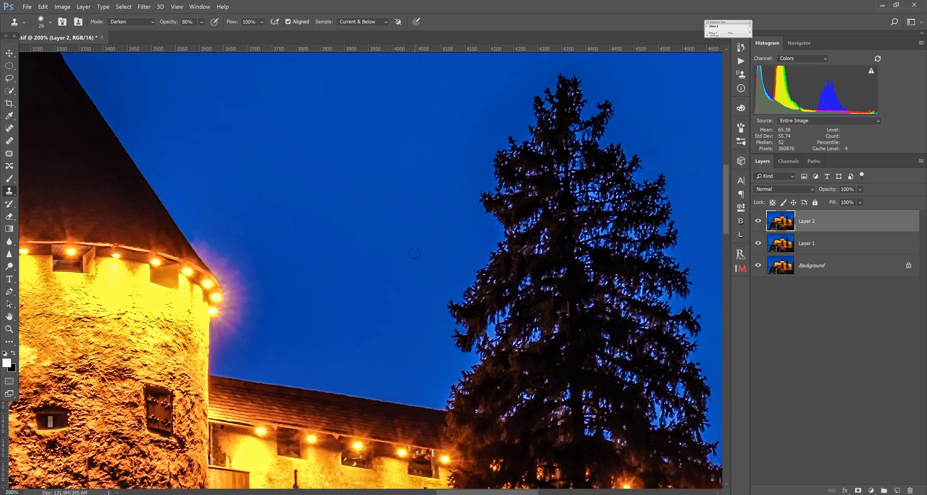
{"action": "left_click_drag", "start_coordinate": [414, 253], "coordinate": [432, 253]}
{"action": "mouse_move", "coordinate": [549, 95]}
{"action": "left_mouse_down"}
{"action": "mouse_move", "coordinate": [541, 134]}
{"action": "mouse_move", "coordinate": [510, 160]}
{"action": "mouse_move", "coordinate": [519, 165]}
{"action": "mouse_move", "coordinate": [497, 202]}
{"action": "mouse_move", "coordinate": [497, 271]}
{"action": "mouse_move", "coordinate": [468, 315]}
{"action": "mouse_move", "coordinate": [461, 343]}
{"action": "mouse_move", "coordinate": [467, 339]}
{"action": "left_mouse_up"}
{"action": "left_click", "coordinate": [462, 229], "text": "alt"}
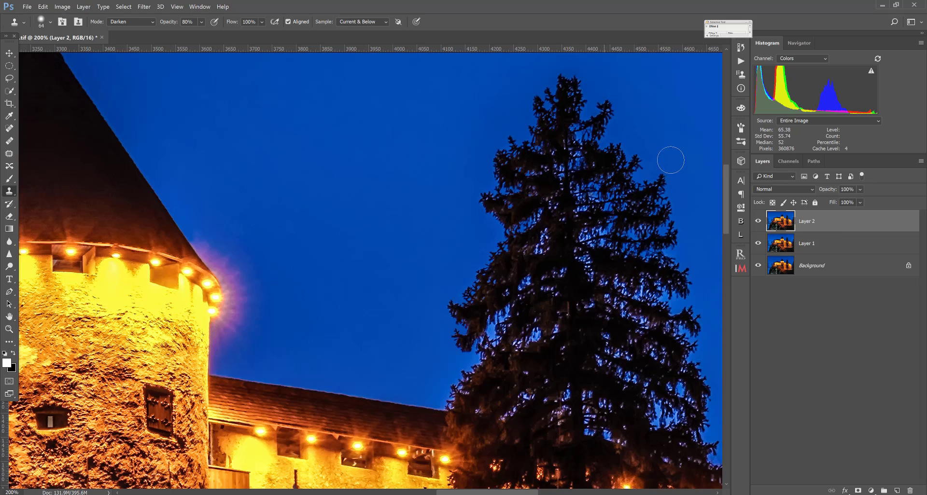
Clone sky sampled beside the tall tree over the bright gaps and edges on its right side
{"action": "left_click", "coordinate": [691, 169], "text": "alt"}
{"action": "mouse_move", "coordinate": [586, 236]}
{"action": "left_mouse_down"}
{"action": "mouse_move", "coordinate": [590, 261]}
{"action": "mouse_move", "coordinate": [657, 327]}
{"action": "left_mouse_up"}
{"action": "key", "text": "ctrl+0"}
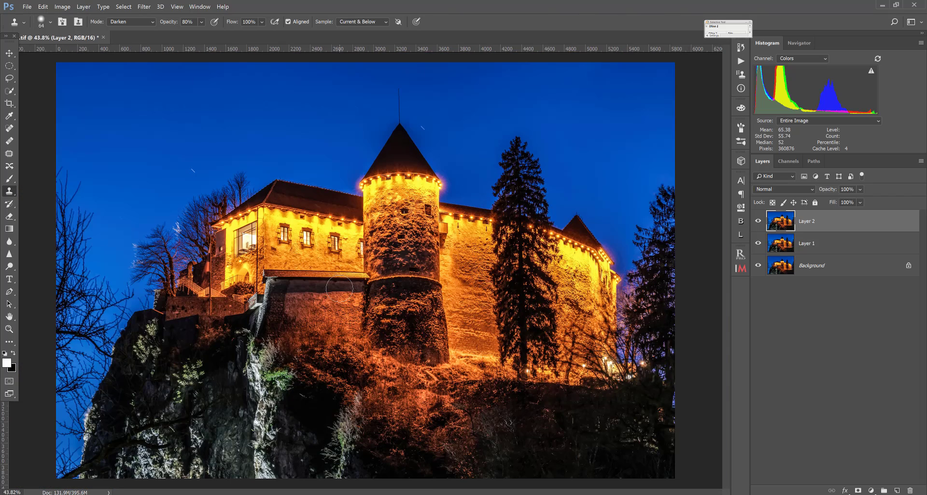